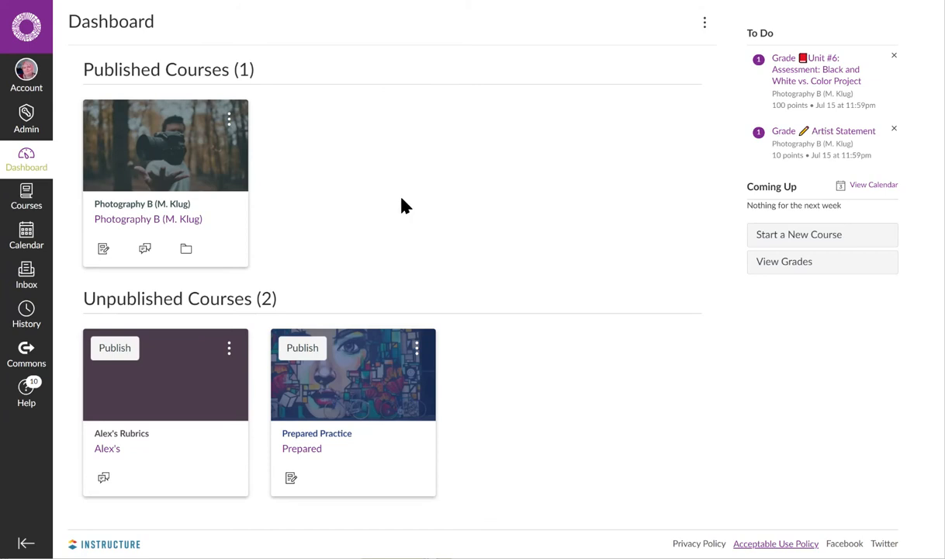
- Open the Commons sharing form for the unpublished rubrics course through its course settings
click(138, 446)
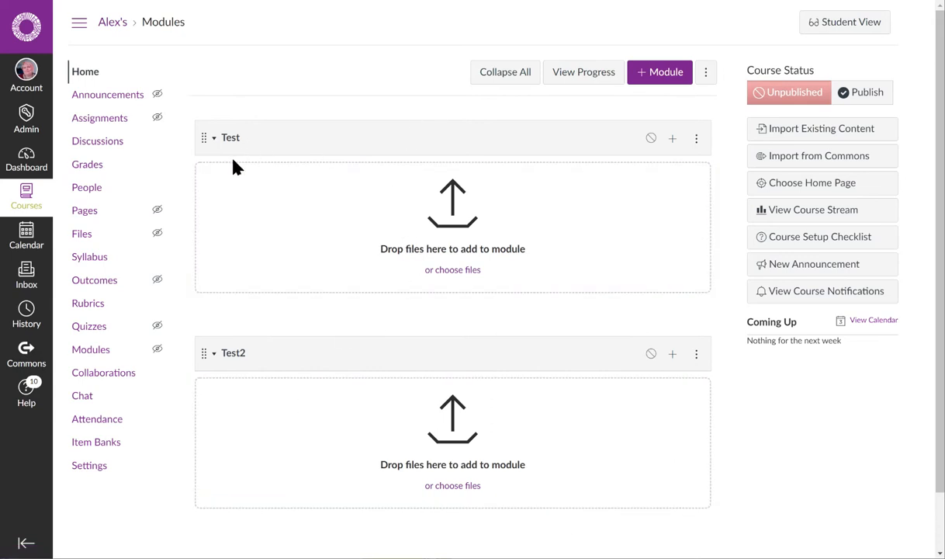
double_click(213, 138)
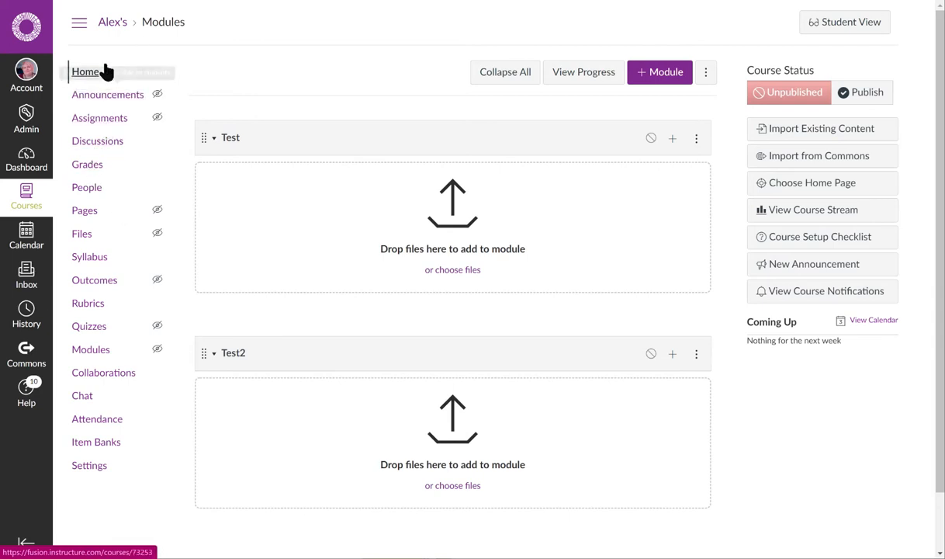
click(96, 475)
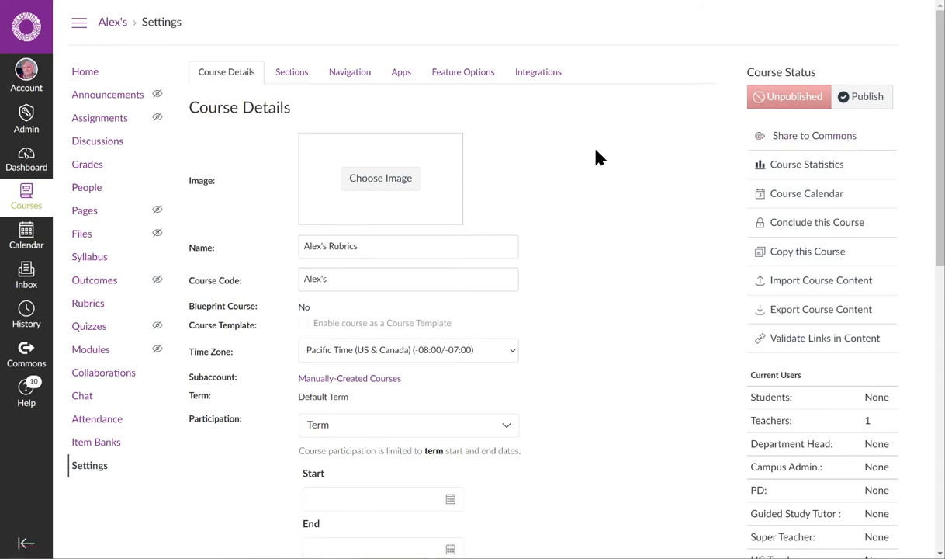
click(804, 138)
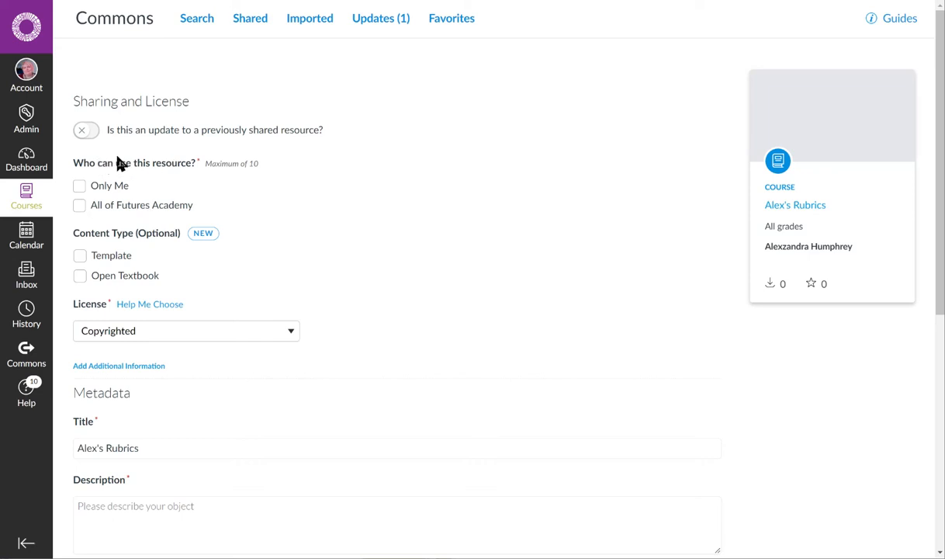
- Restrict use of the resource to Only Me and copy its title into the description
click(80, 187)
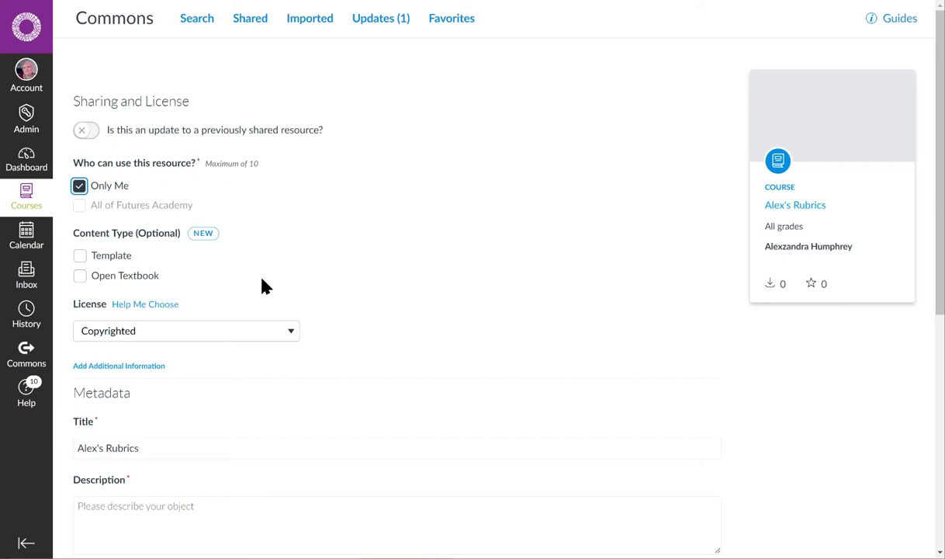
scroll(262, 281, down, 5)
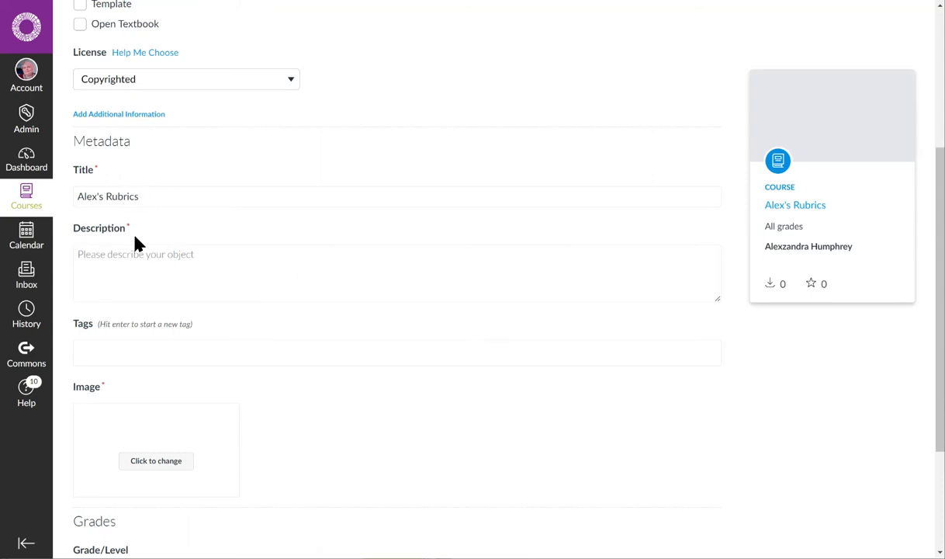
triple_click(181, 196)
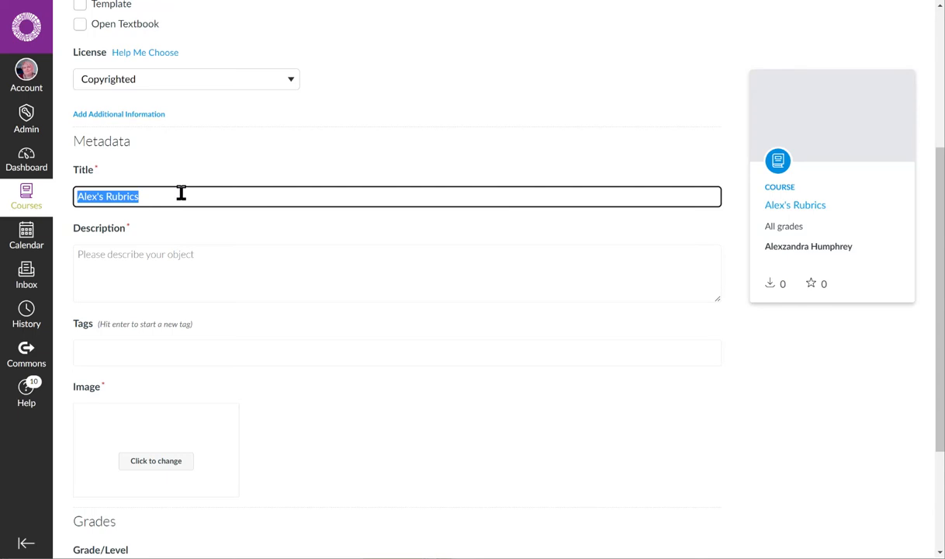
key(ctrl+c)
click(177, 256)
key(ctrl+v)
click(298, 160)
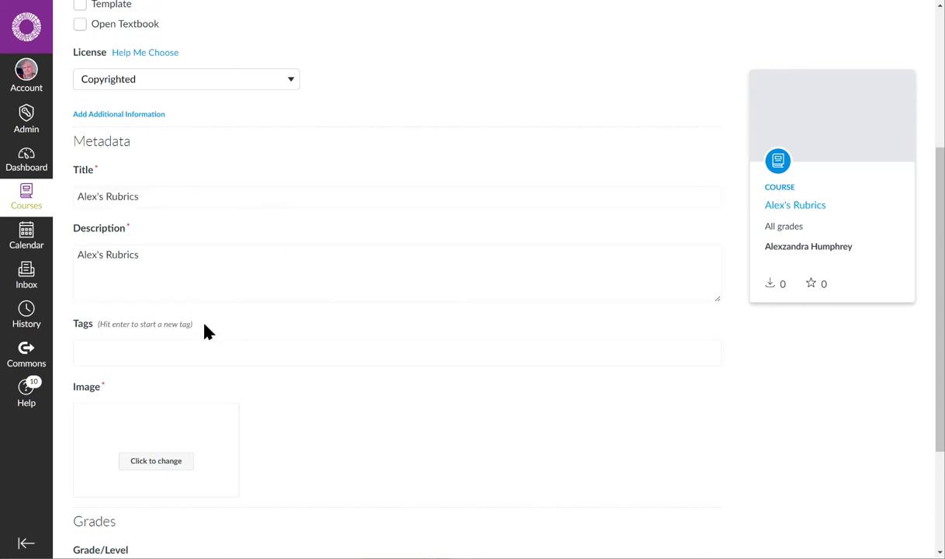
- Set the resource image to the Unsplash photo of a person looking at a pelican by the sea
scroll(236, 368, down, 2)
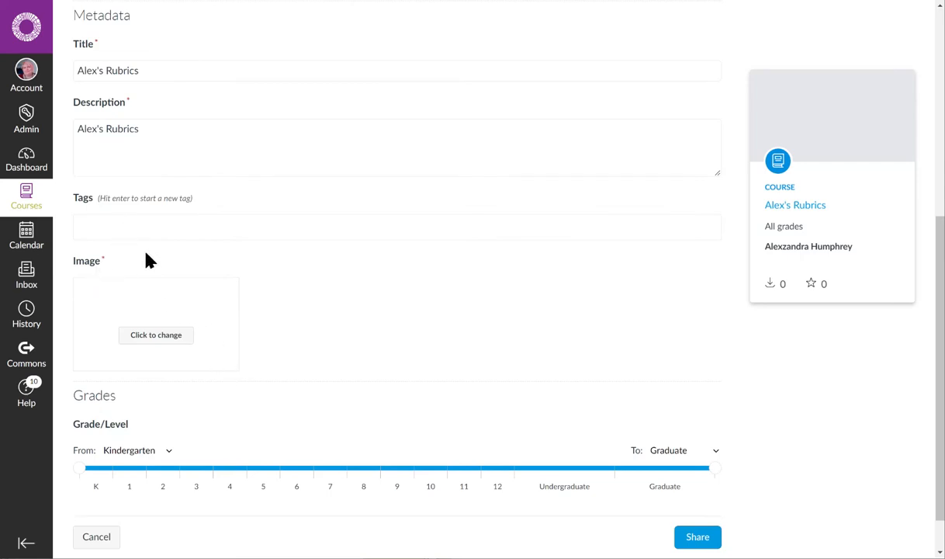
click(164, 329)
click(167, 346)
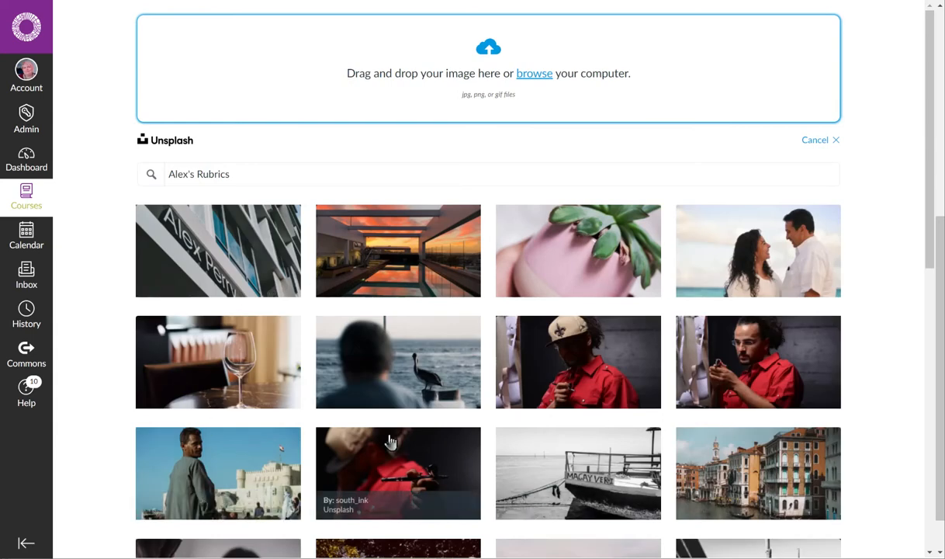
click(436, 388)
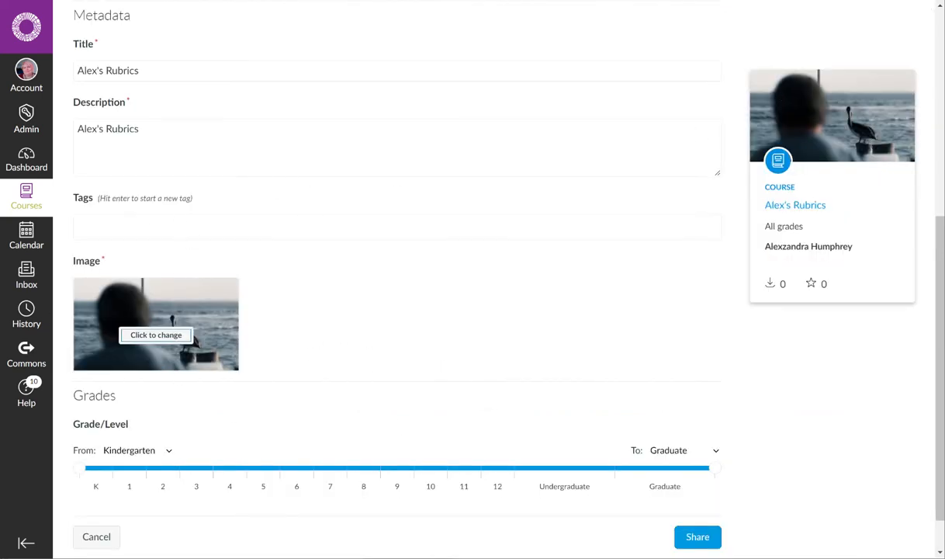
- Review the sharing, license and metadata settings, and share the rubrics course to Commons
scroll(656, 328, up, 1)
scroll(656, 328, up, 1)
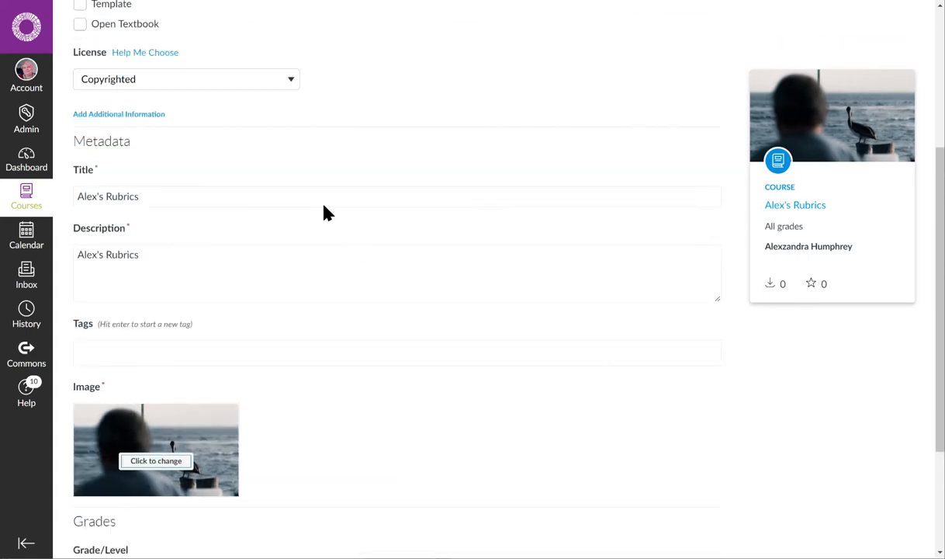
scroll(345, 309, up, 2)
scroll(329, 223, down, 2)
scroll(394, 194, up, 2)
scroll(251, 287, down, 4)
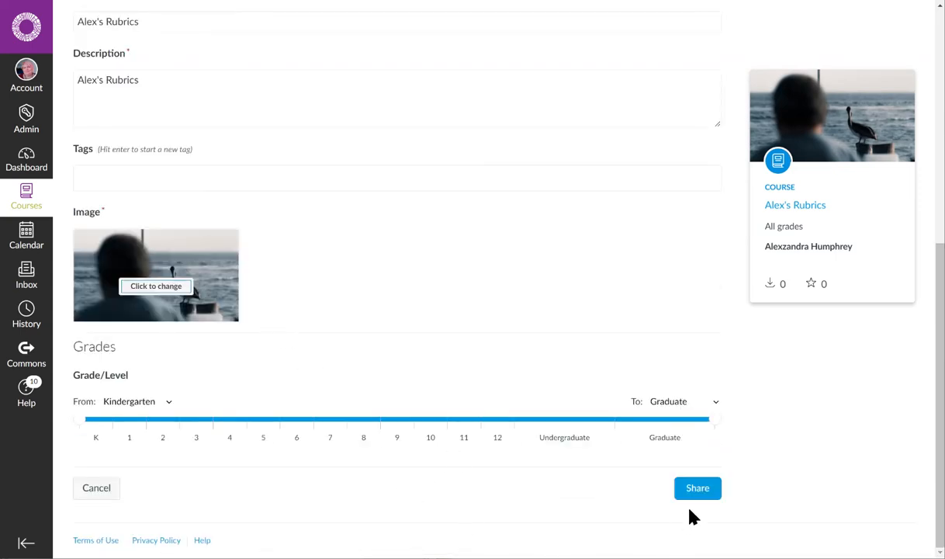
click(696, 492)
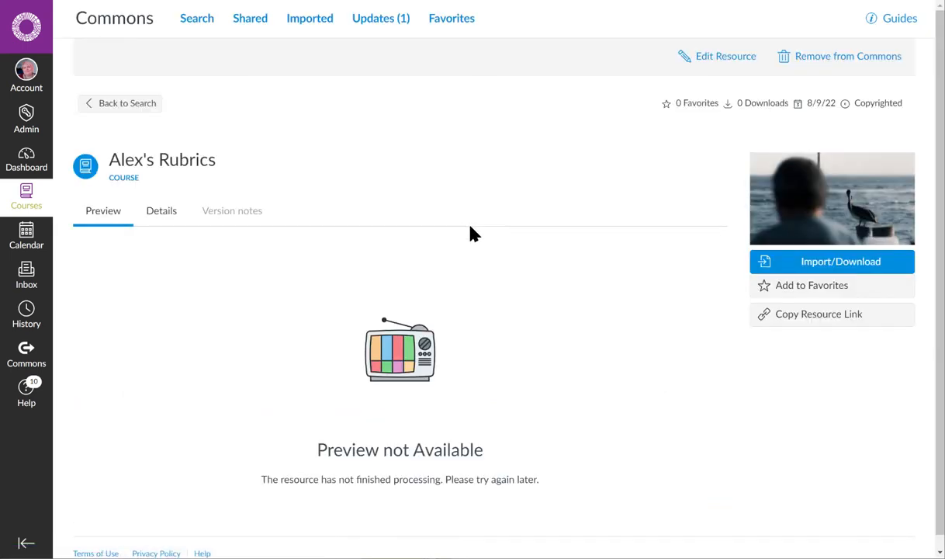
scroll(209, 241, down, 1)
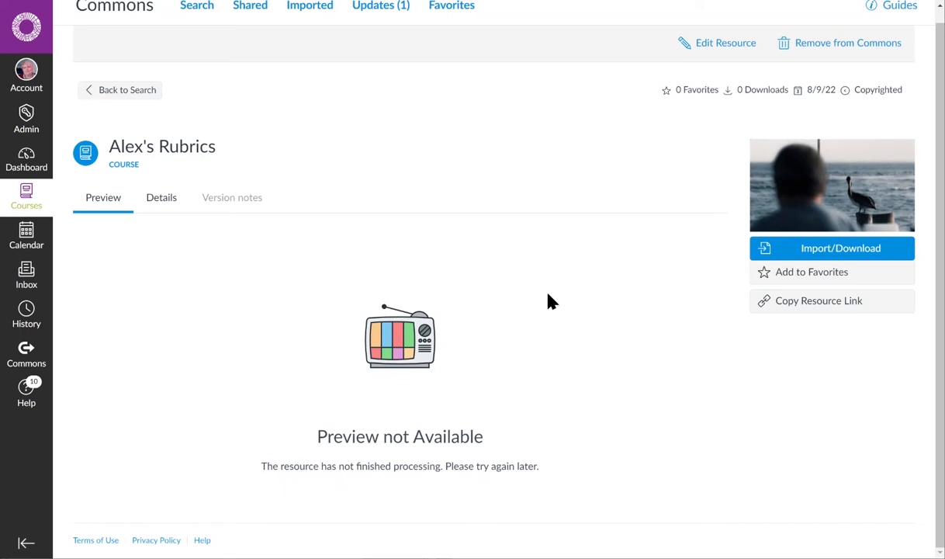
scroll(543, 318, up, 1)
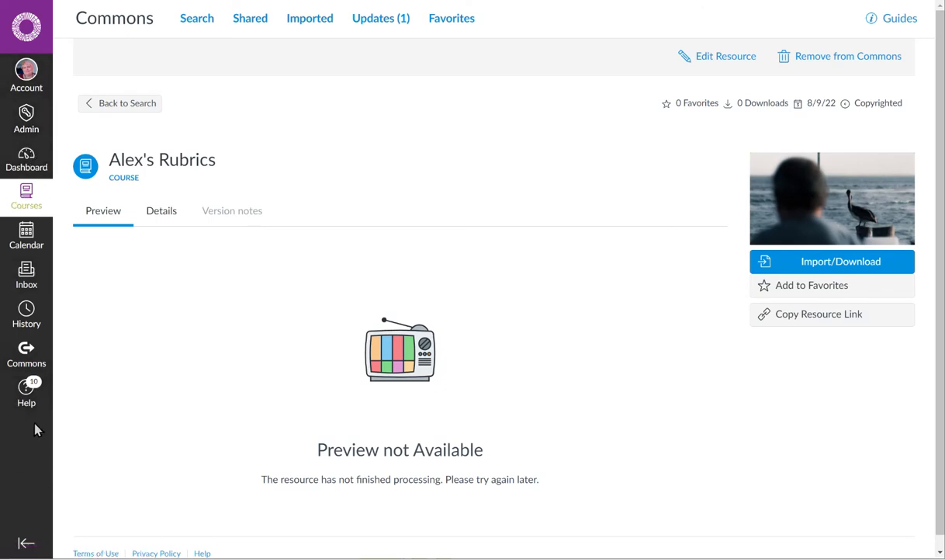
- Open Commons, dismiss the course update notice, and look through the shared, imported and updated resources
click(29, 353)
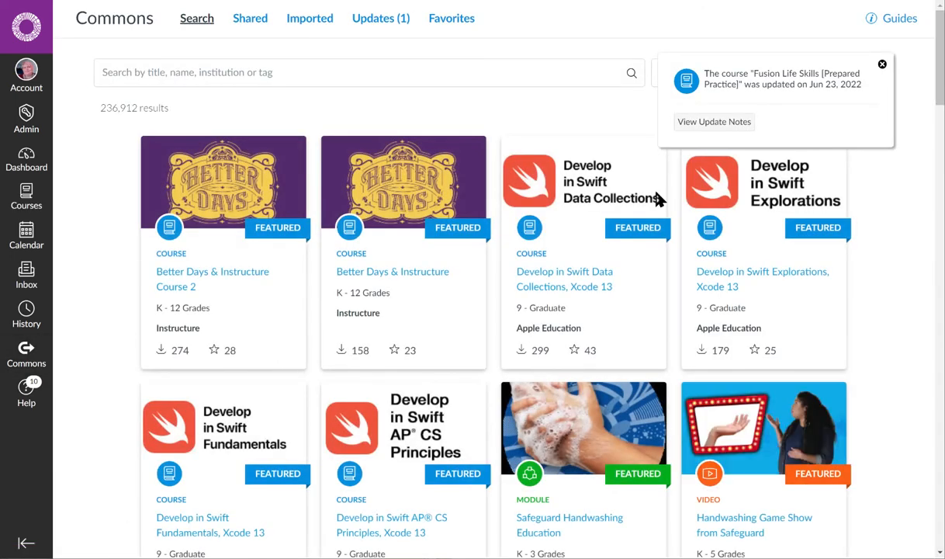
click(882, 65)
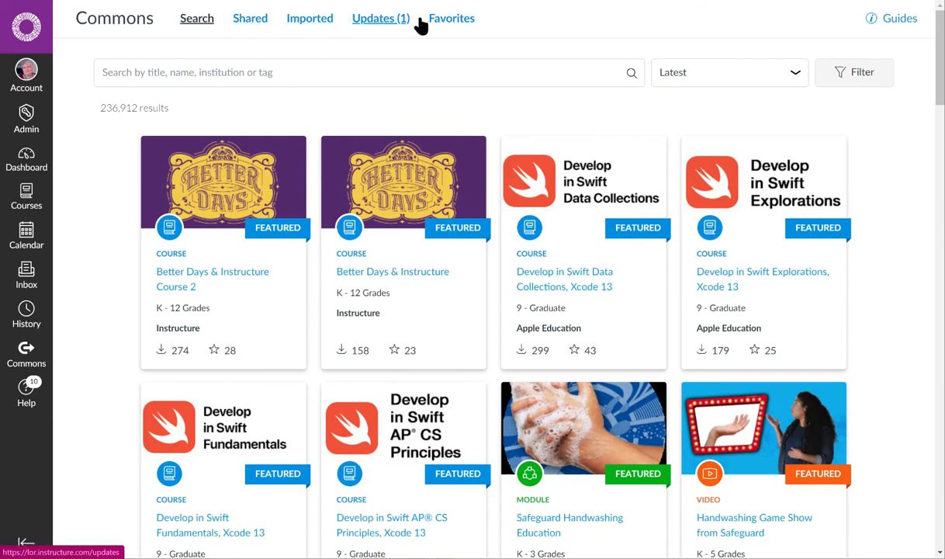
click(251, 23)
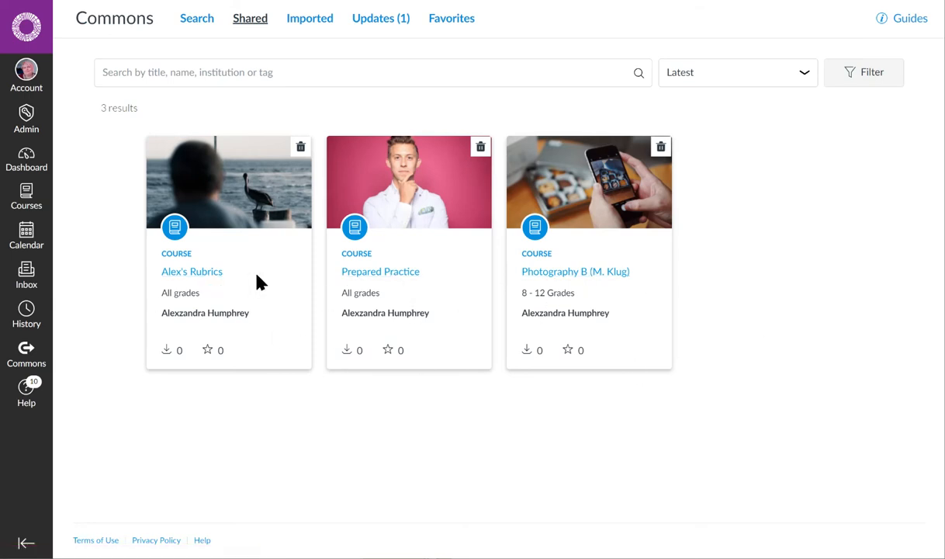
click(326, 23)
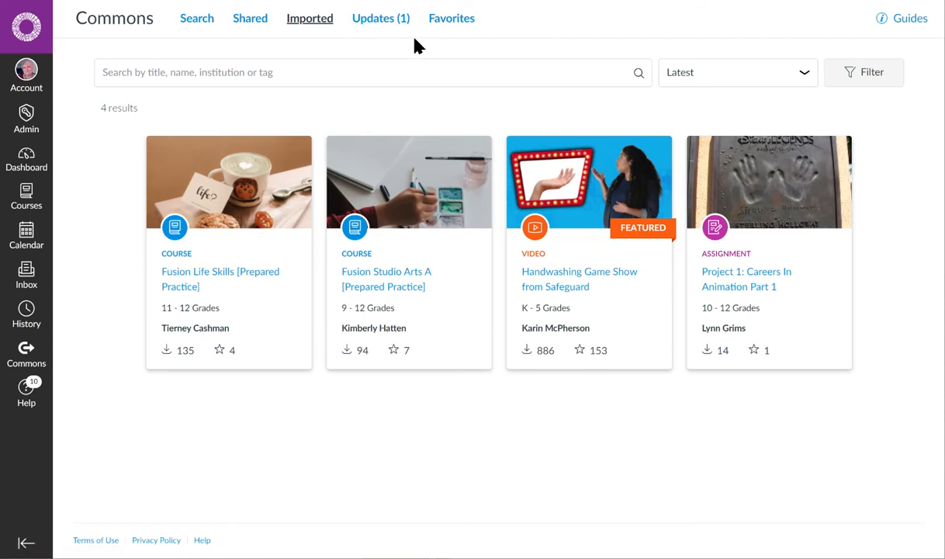
click(390, 25)
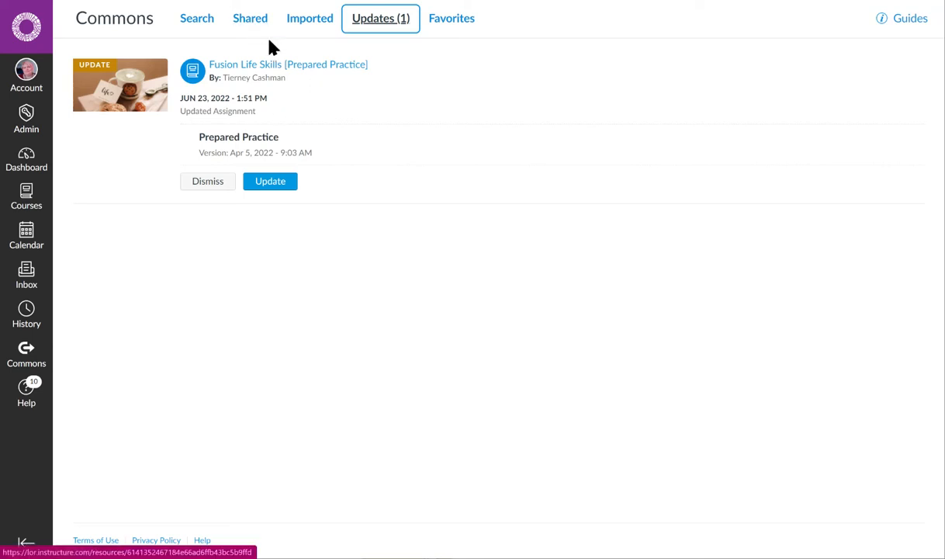
- View the shared rubrics course in Commons and check its import and download options without importing
click(252, 22)
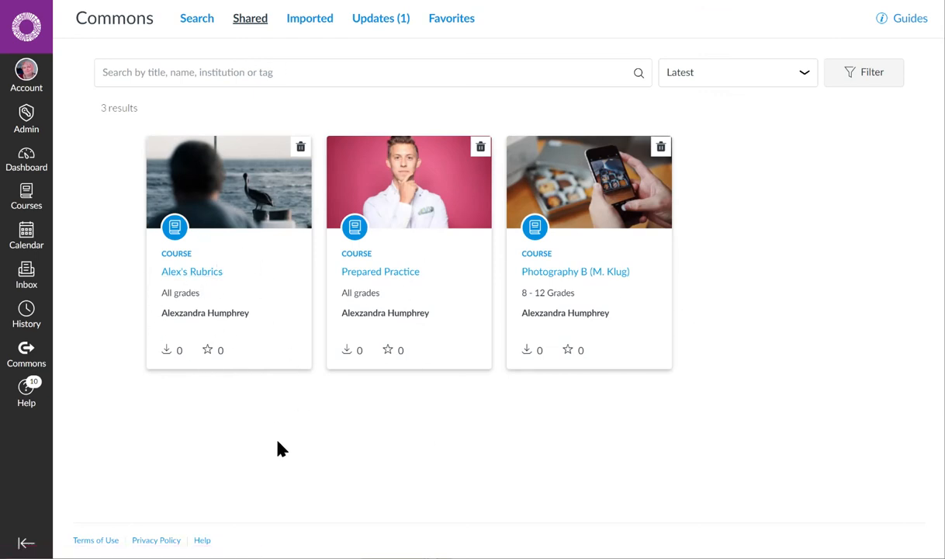
click(211, 273)
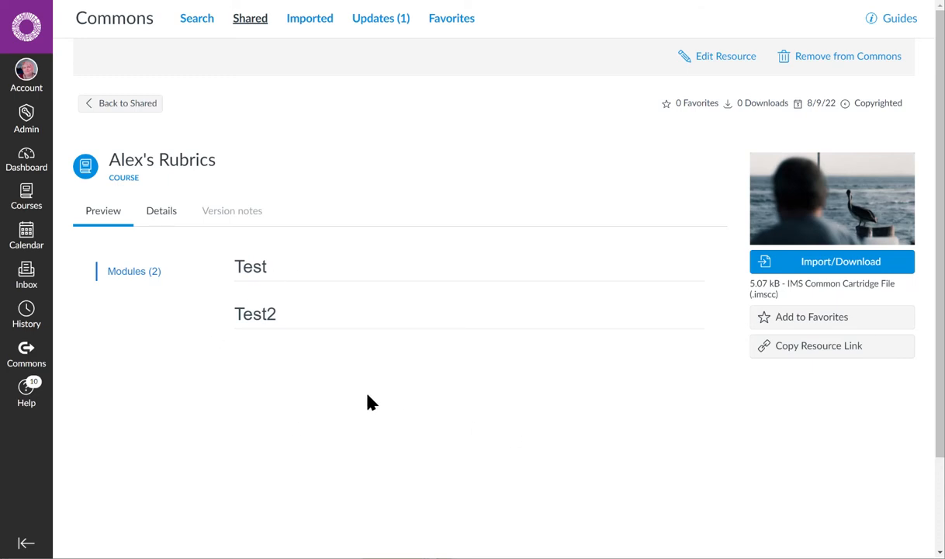
click(826, 268)
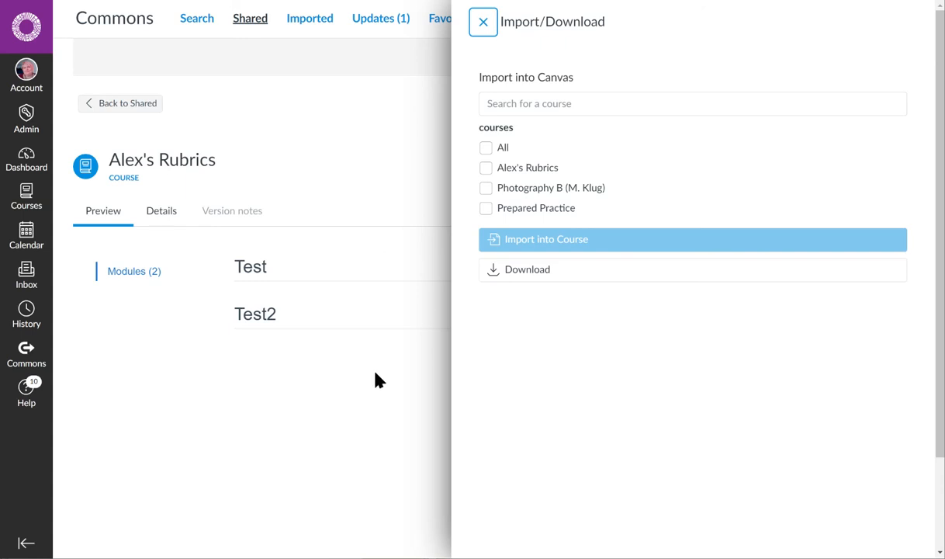
click(484, 23)
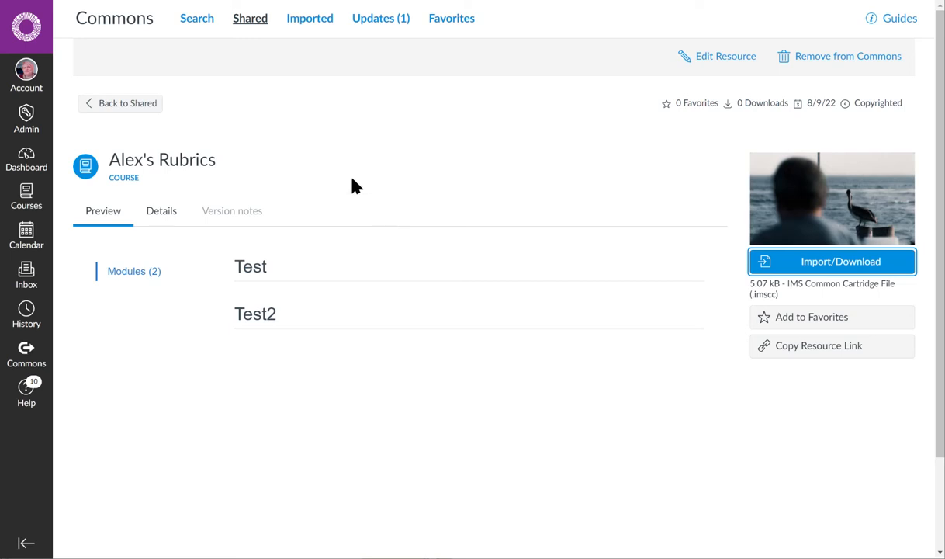
- Open the Commons sharing form for the published Photography B course through its course settings
click(26, 201)
click(24, 168)
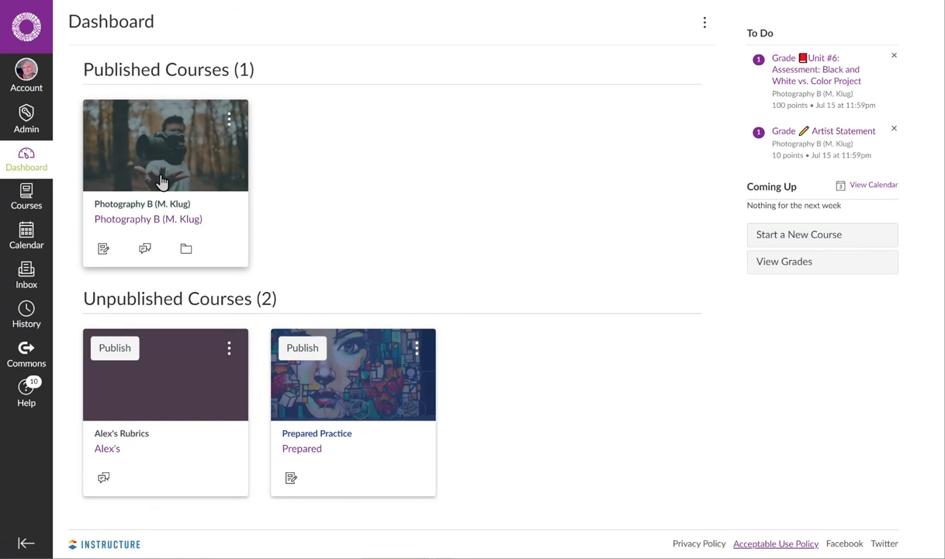
click(170, 150)
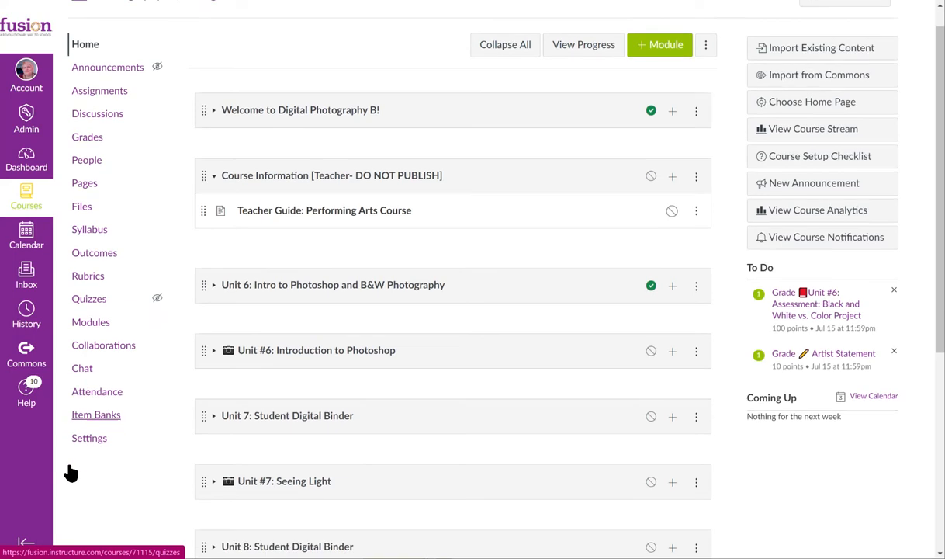
scroll(77, 450, down, 3)
click(92, 425)
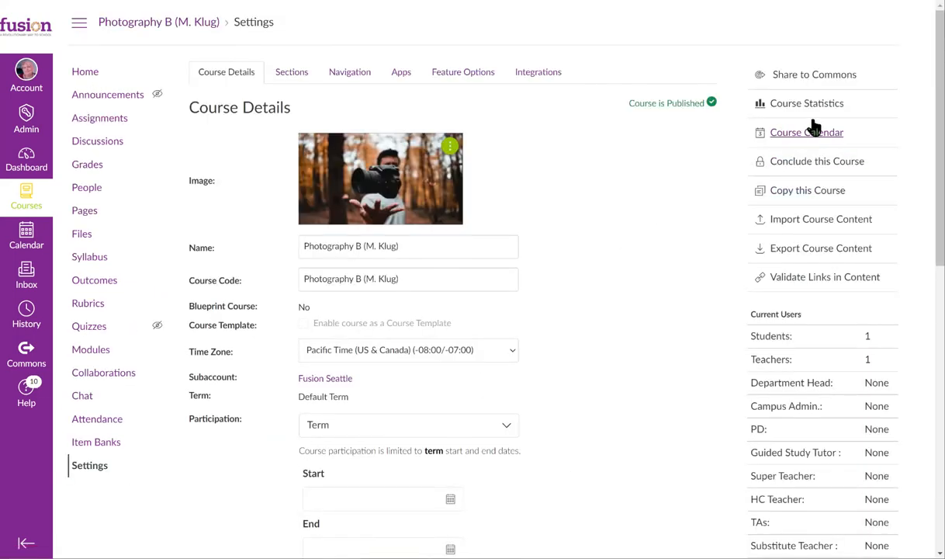
click(809, 80)
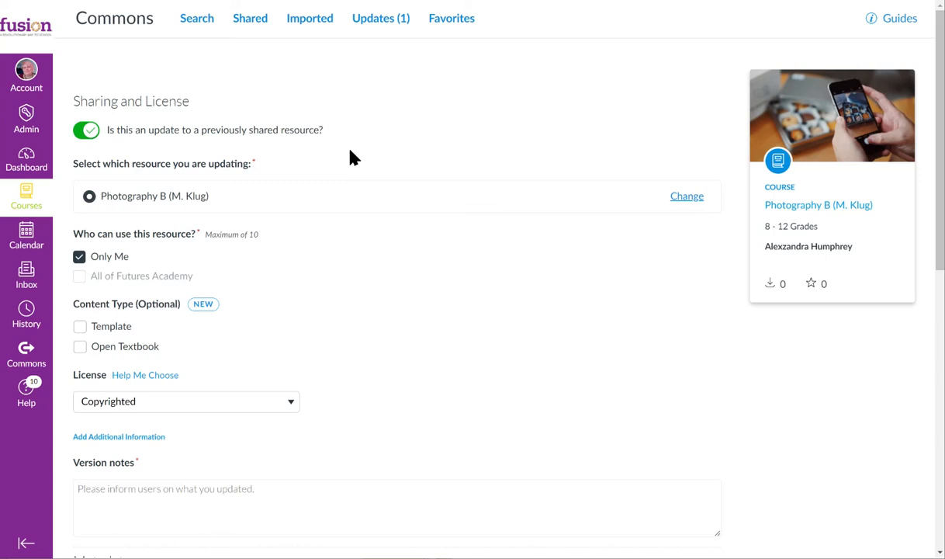
- Review the Photography B resource details and try to submit the update without version notes
scroll(497, 408, down, 3)
scroll(253, 213, down, 3)
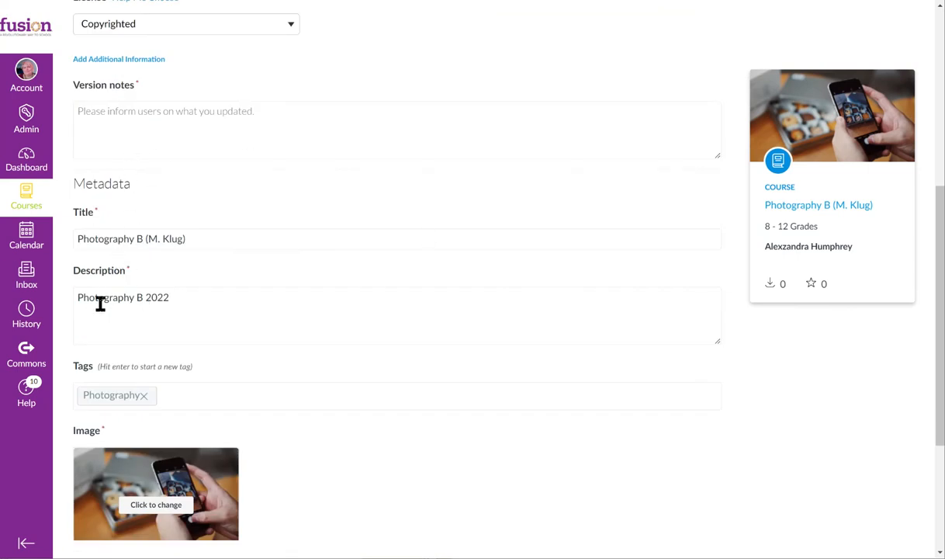
scroll(345, 372, down, 3)
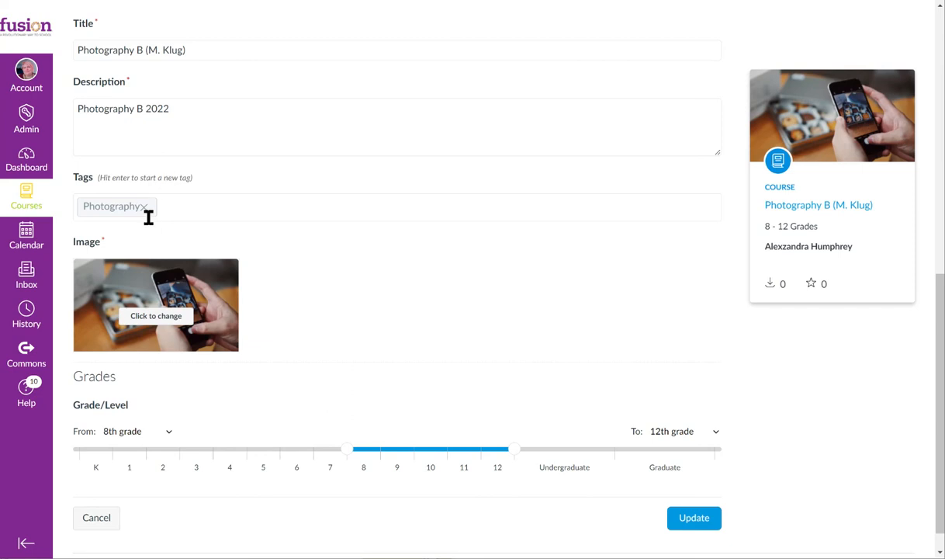
click(686, 525)
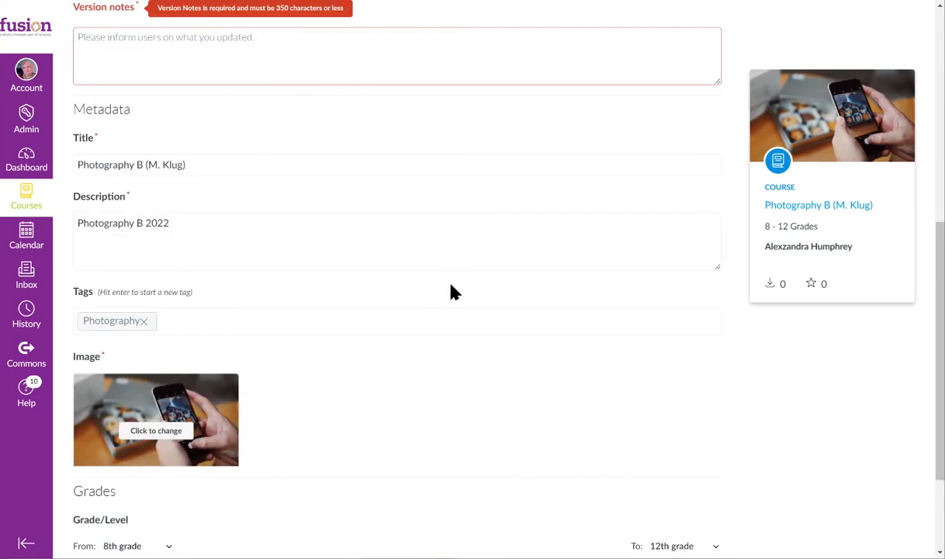
- Enter "2.0" as the version notes and update the shared Photography B resource
scroll(403, 341, up, 2)
click(200, 163)
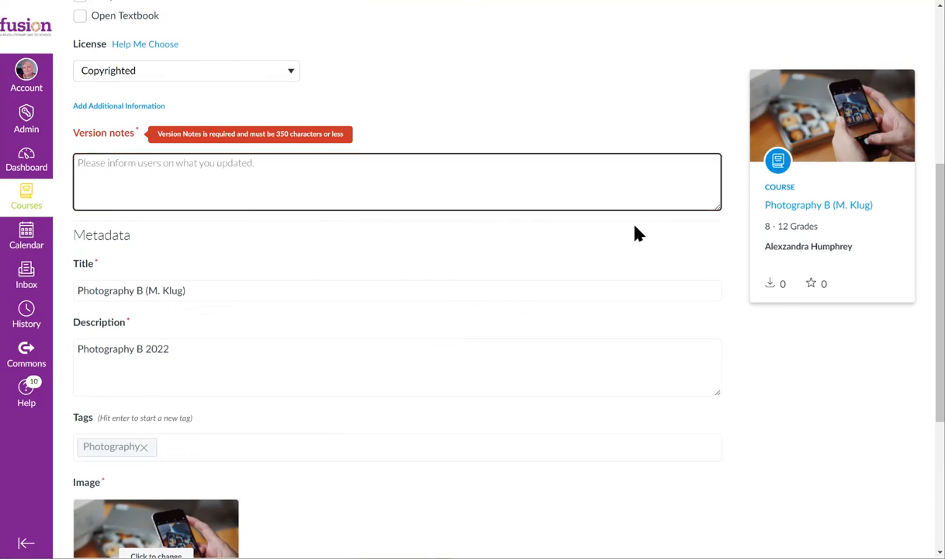
scroll(634, 233, down, 2)
text(2.0)
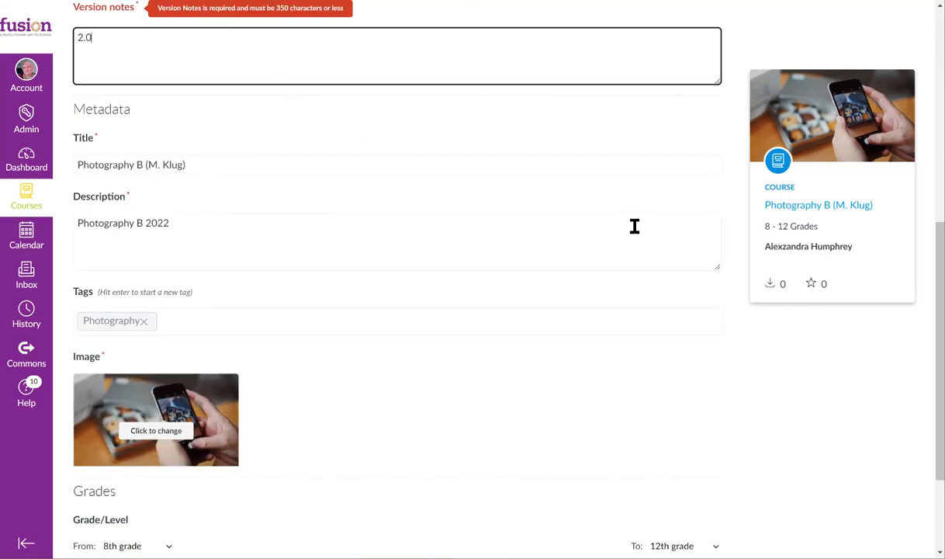
scroll(646, 218, down, 2)
click(687, 488)
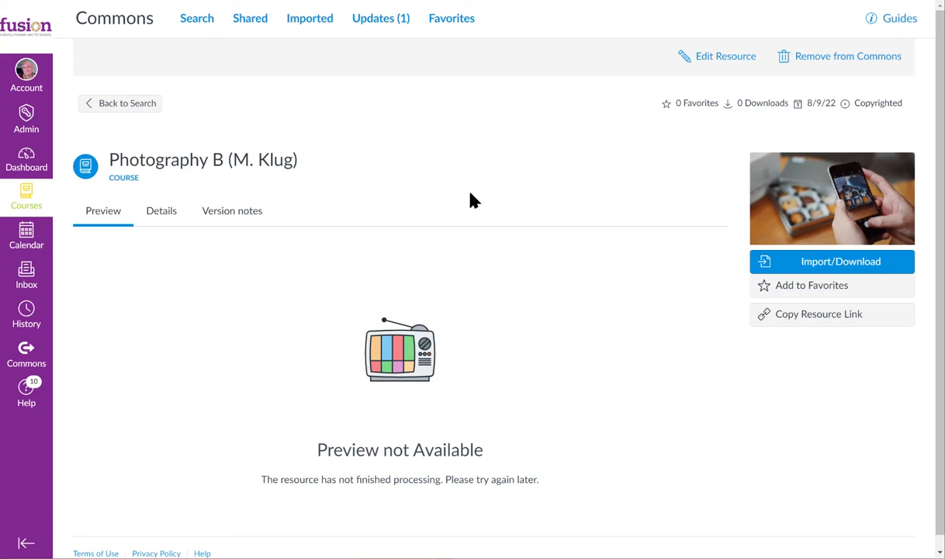
- Open the list of available updates for resources imported from Commons
click(381, 23)
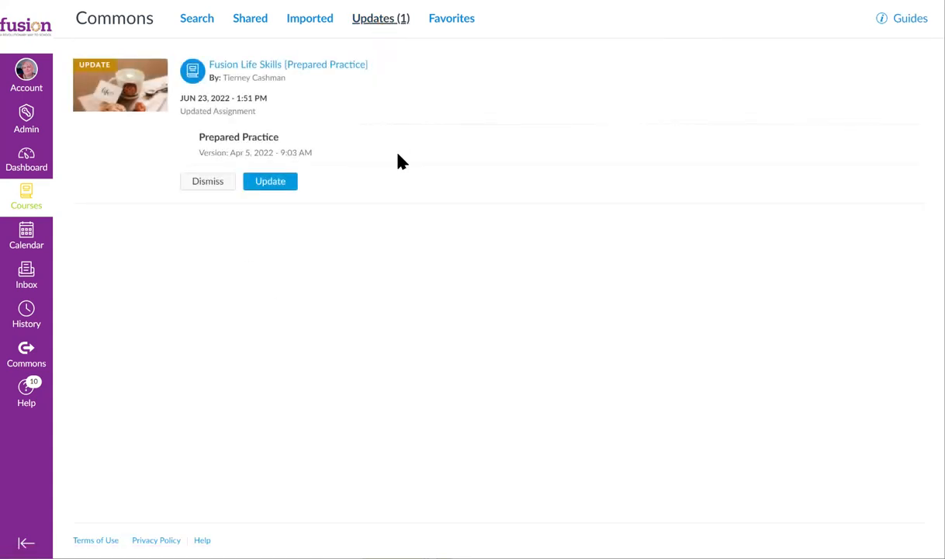